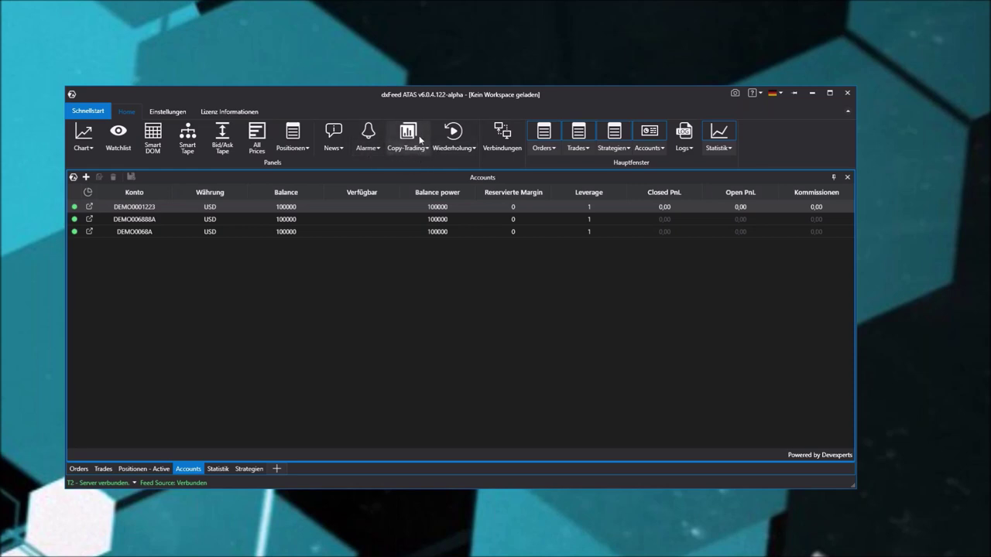
# Start a new copy group in Copy-Trading with the first demo account as the provider
pyautogui.click(409, 133)
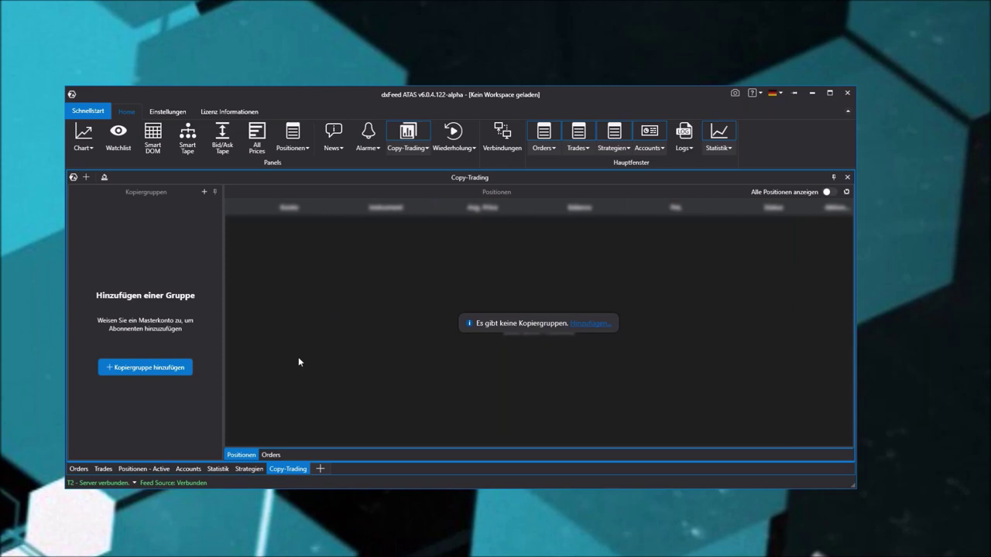
pyautogui.click(152, 367)
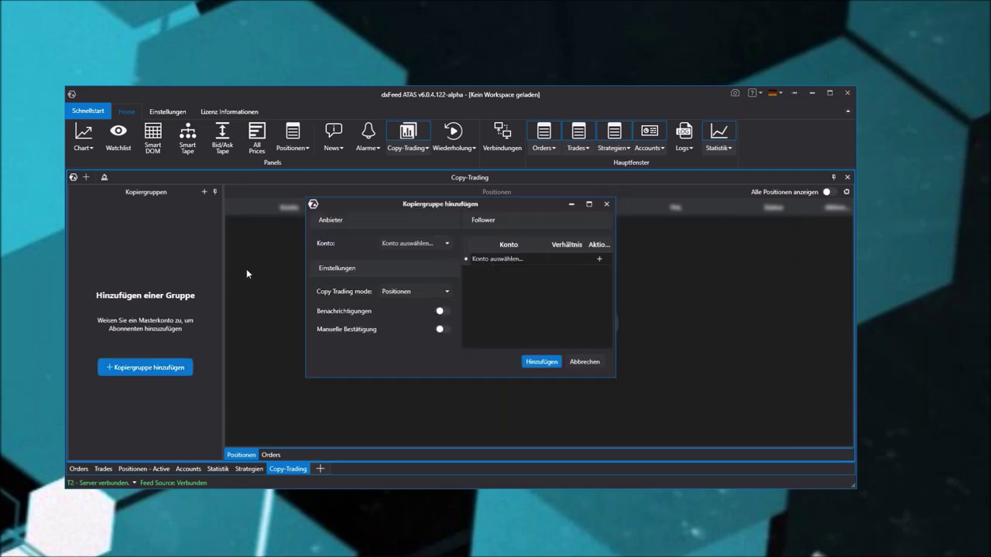
pyautogui.click(450, 244)
pyautogui.click(405, 268)
# Add the other two demo accounts as followers of the copy group, each with a ratio of 1
pyautogui.click(503, 259)
pyautogui.click(543, 259)
pyautogui.click(526, 281)
pyautogui.click(543, 259)
pyautogui.click(529, 292)
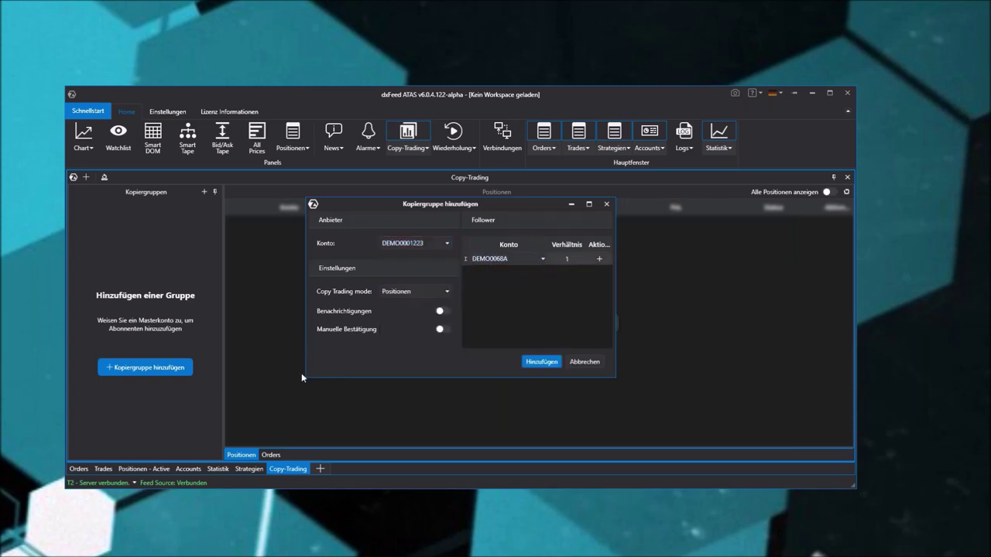
pyautogui.click(599, 259)
pyautogui.click(534, 271)
pyautogui.click(542, 271)
pyautogui.click(521, 294)
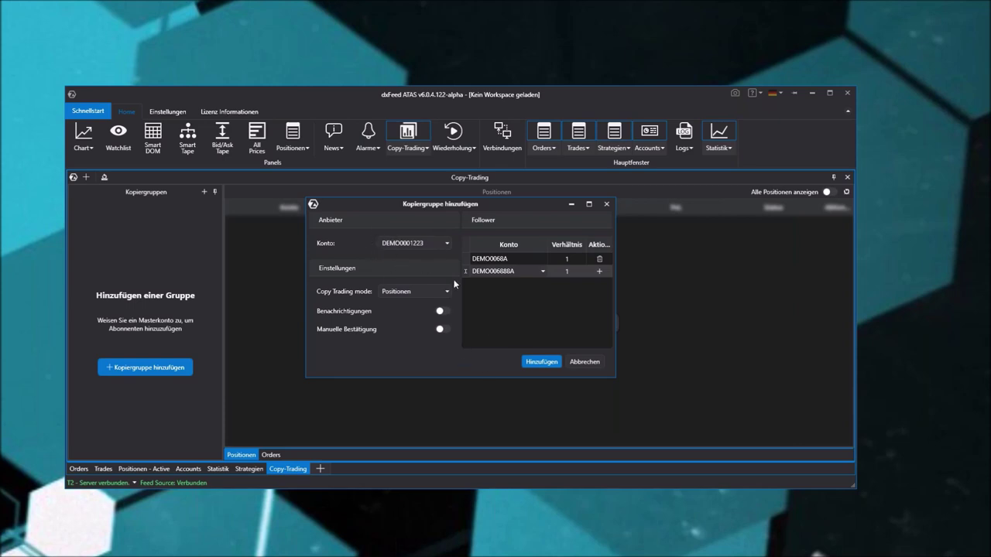
# Try a ratio of 2 for the first follower account and set it back to 1
pyautogui.click(574, 259)
pyautogui.click(582, 256)
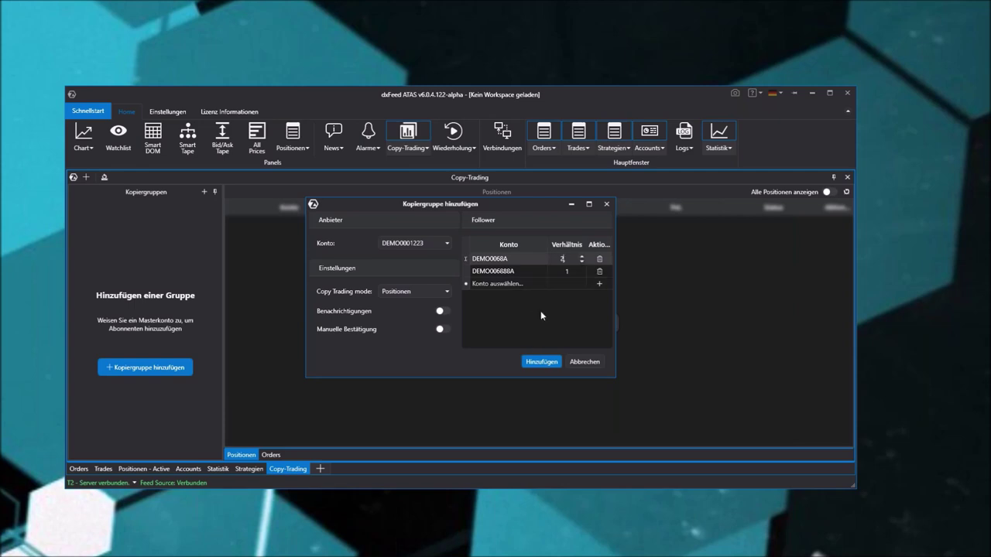
pyautogui.click(572, 261)
pyautogui.click(582, 264)
# Add the configured copy group, then start and stop its copying
pyautogui.click(539, 362)
pyautogui.click(76, 212)
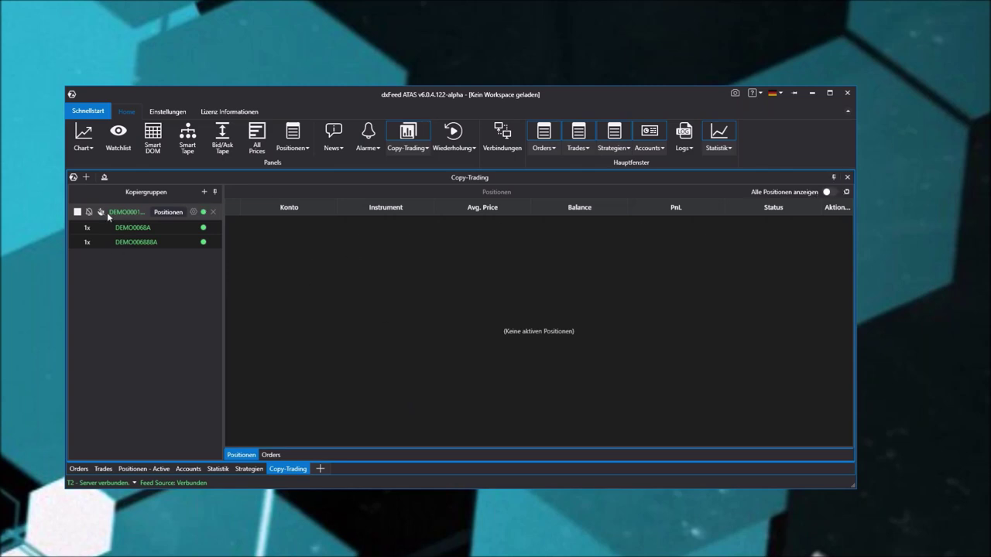
pyautogui.click(77, 212)
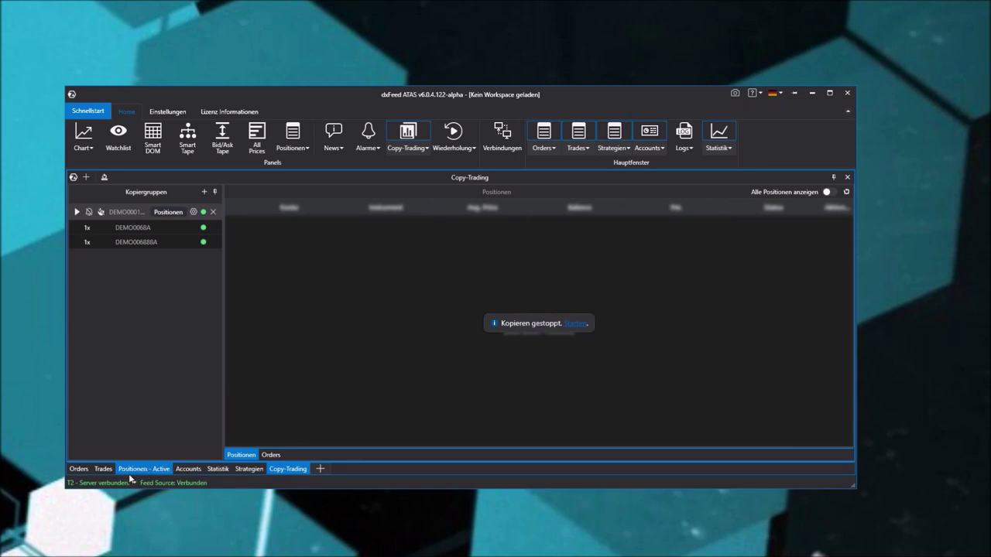
# Examine the portfolio group (Beta) creation dialog for the accounts and dismiss it without adding a group
pyautogui.click(188, 469)
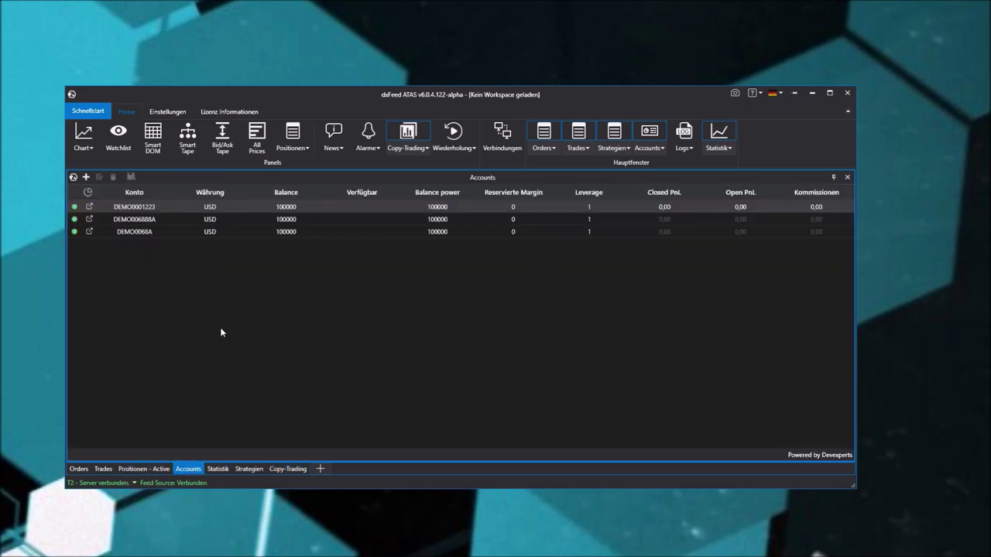
pyautogui.rightClick(247, 276)
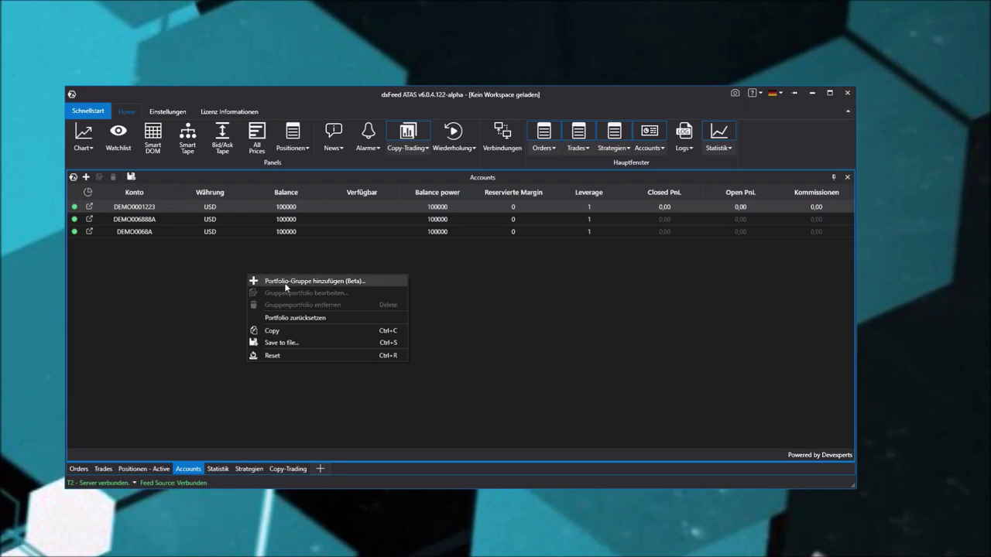
pyautogui.click(213, 331)
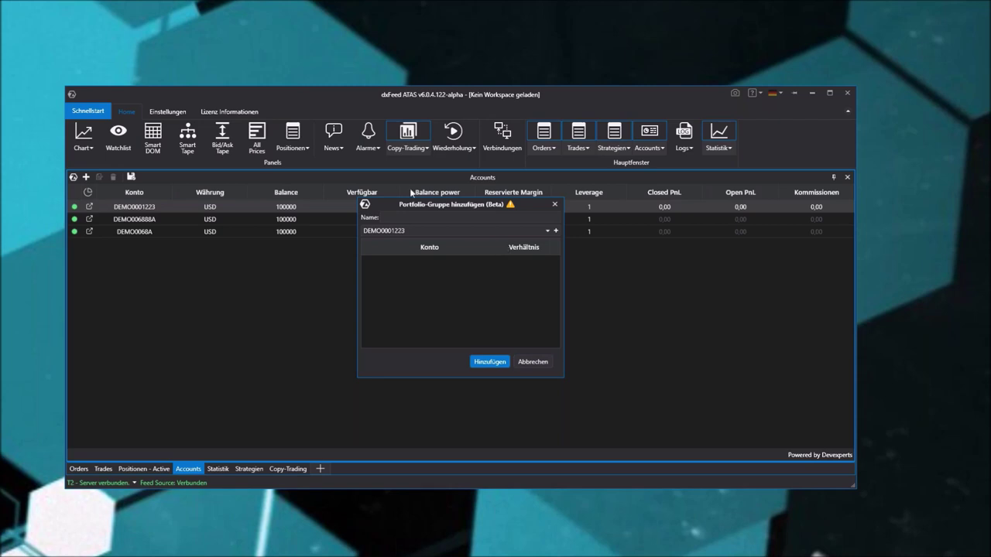
pyautogui.click(533, 362)
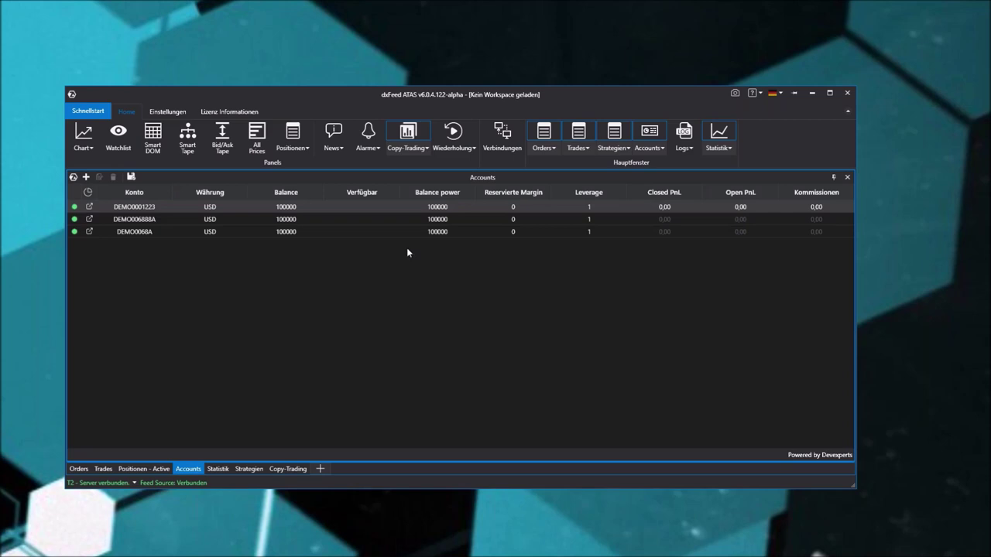
# Return to the Copy-Trading view and start copying for the copy group
pyautogui.click(409, 135)
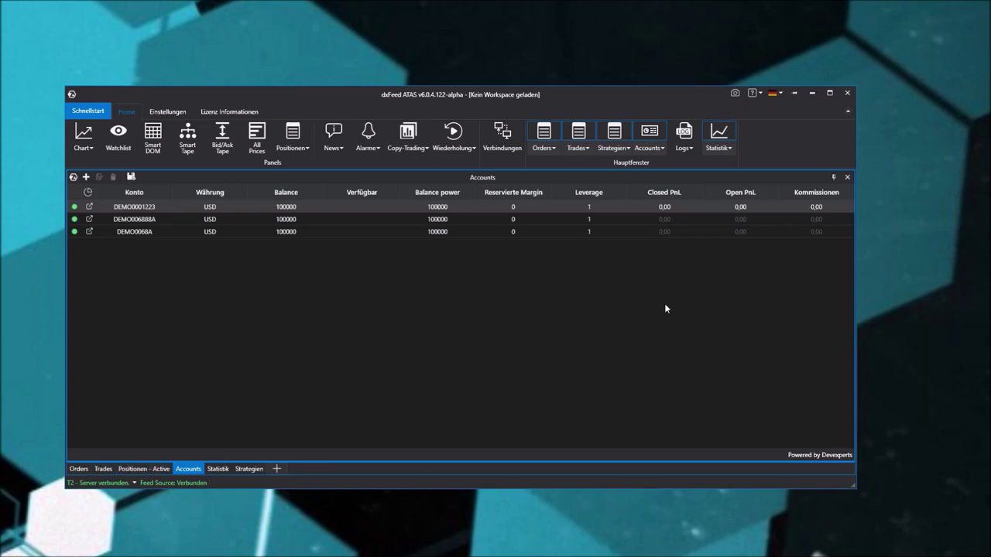
pyautogui.click(409, 133)
pyautogui.click(410, 134)
pyautogui.click(409, 134)
pyautogui.click(288, 468)
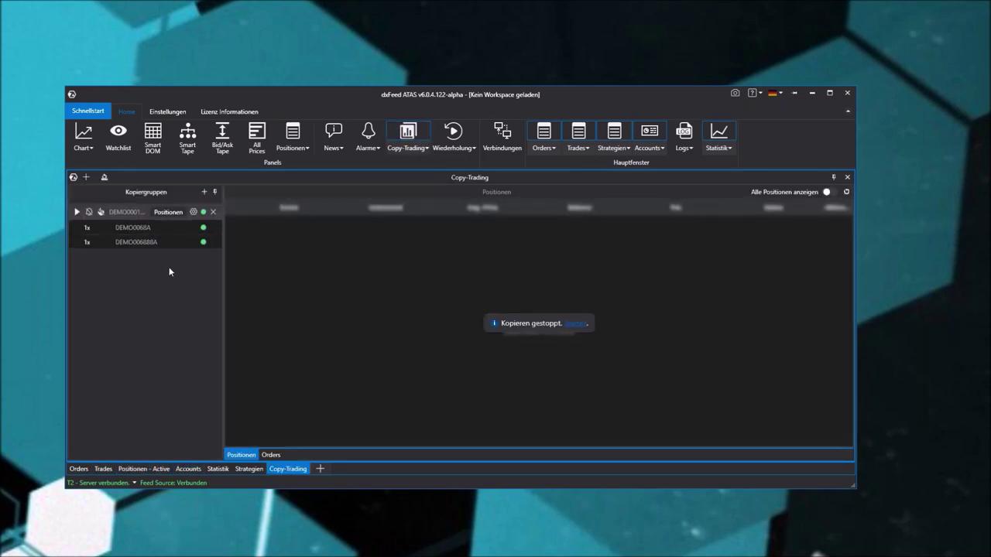
pyautogui.click(78, 212)
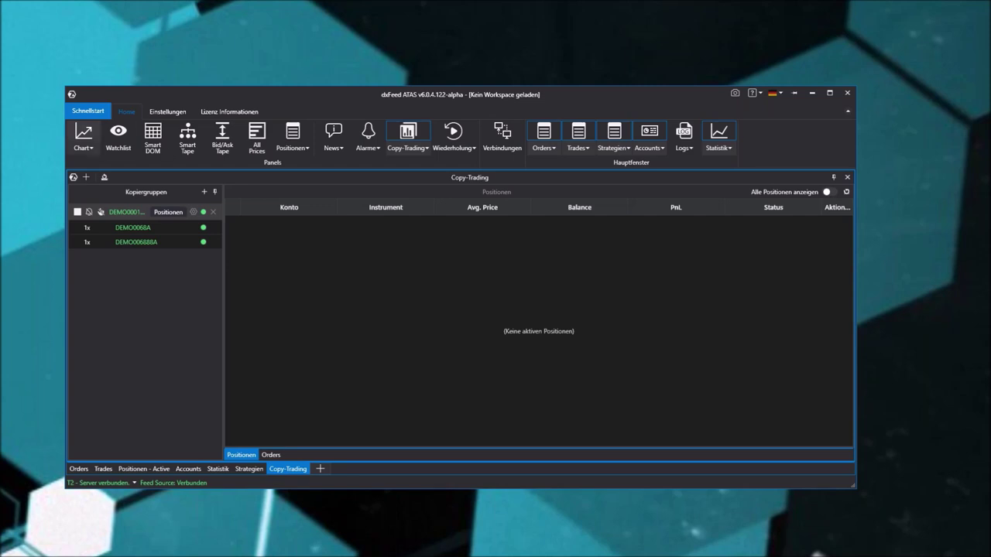
# Open a chart for the E-mini S&P 500 future (ES) and reposition and enlarge its window
pyautogui.click(83, 133)
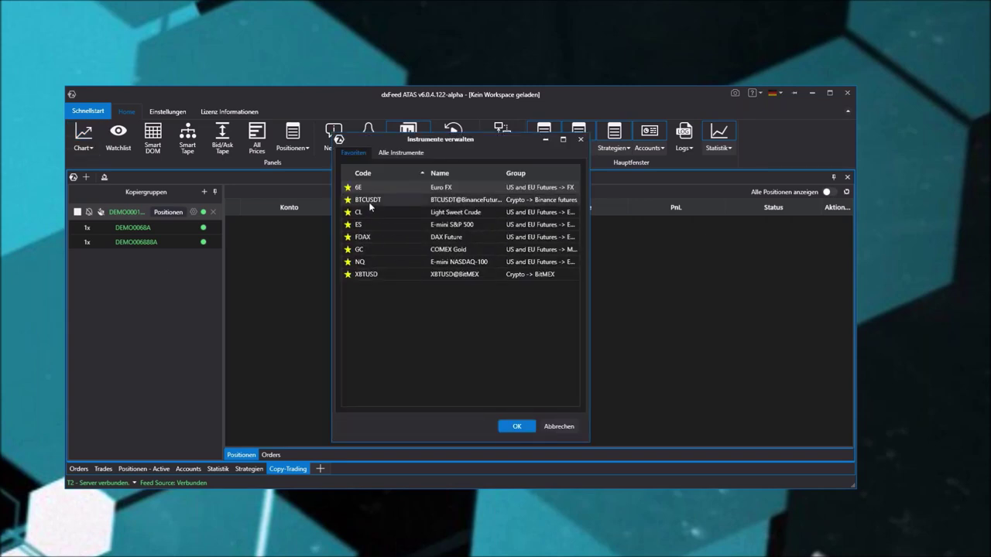
pyautogui.doubleClick(368, 218)
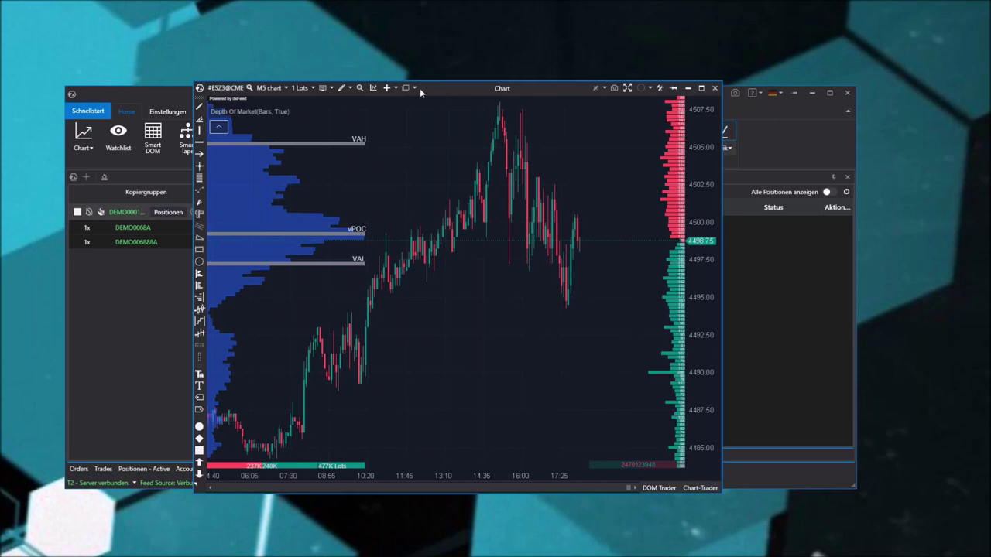
pyautogui.moveTo(420, 88); pyautogui.dragTo(292, 54)
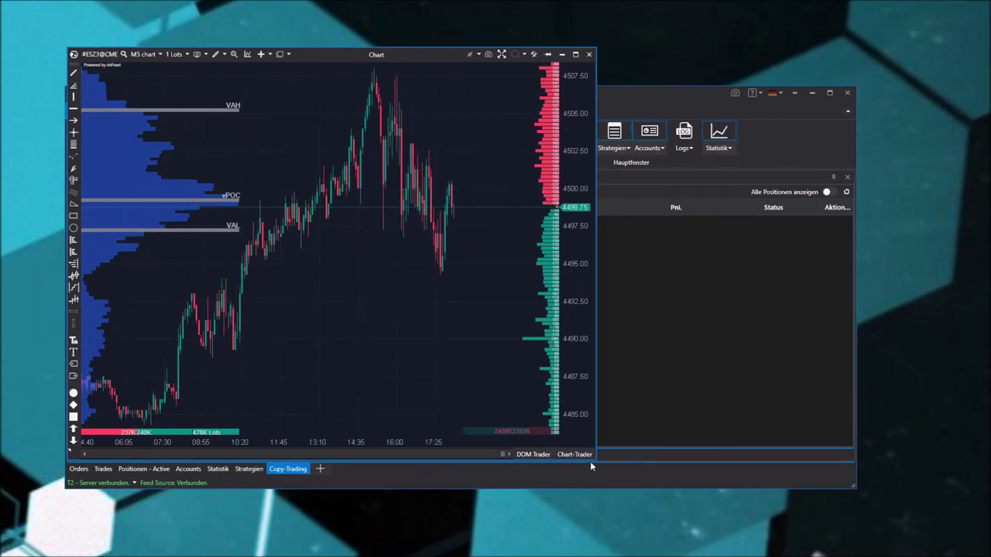
pyautogui.moveTo(594, 455); pyautogui.dragTo(776, 535)
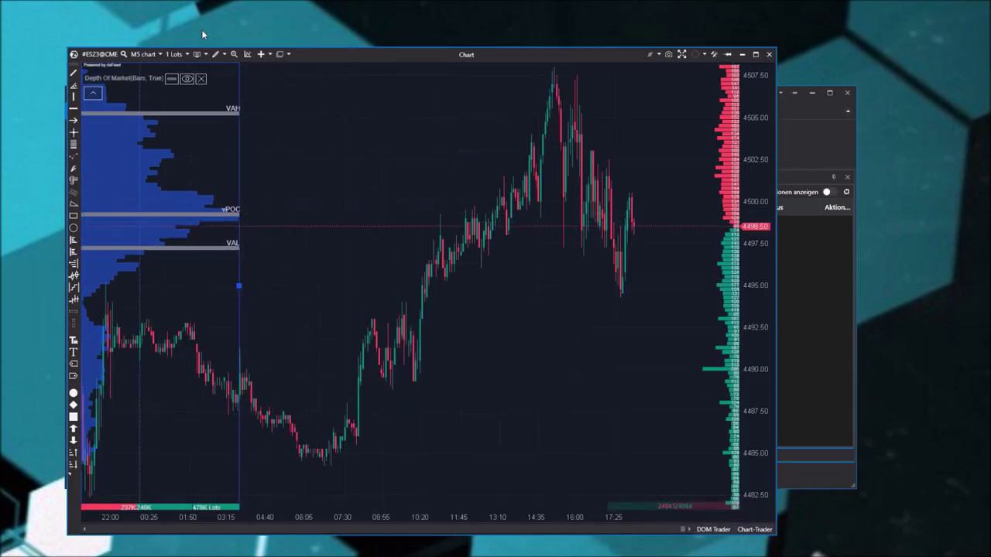
# Draw a rectangle on the chart between about 4499 and 4502, spanning roughly 07:30 to 11:30
pyautogui.click(218, 55)
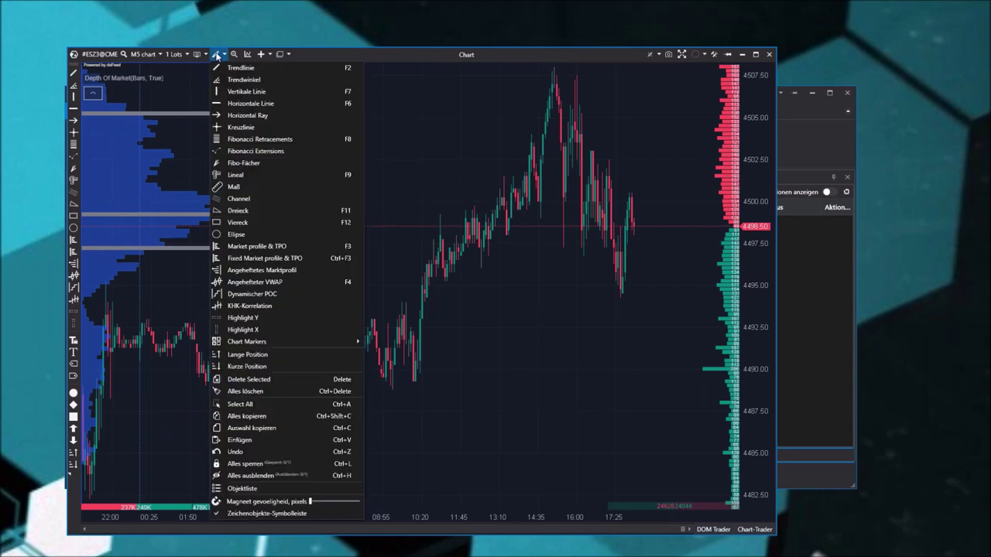
pyautogui.click(300, 245)
pyautogui.moveTo(347, 168); pyautogui.dragTo(455, 231)
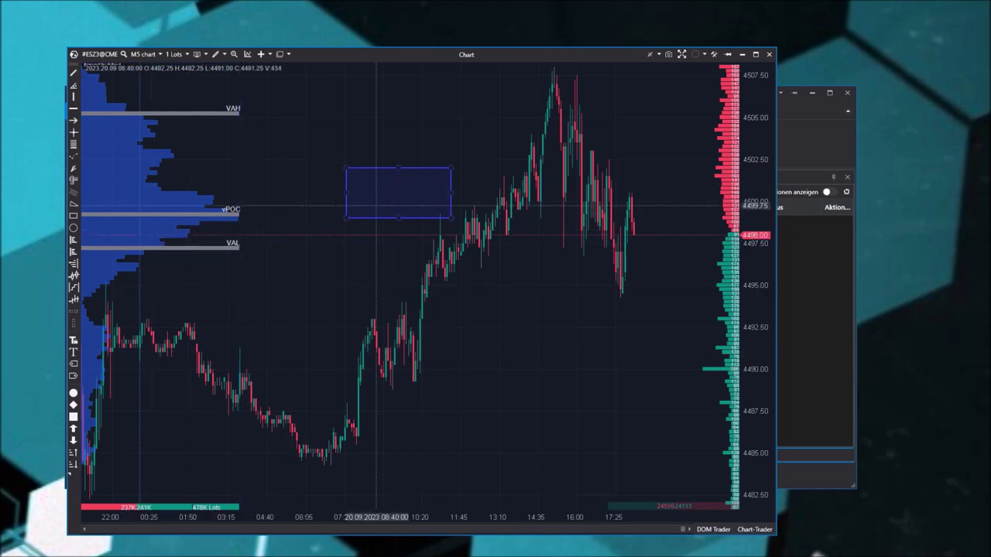
# Examine the rectangle's object options, such as Global, and dismiss them unchanged
pyautogui.click(357, 190)
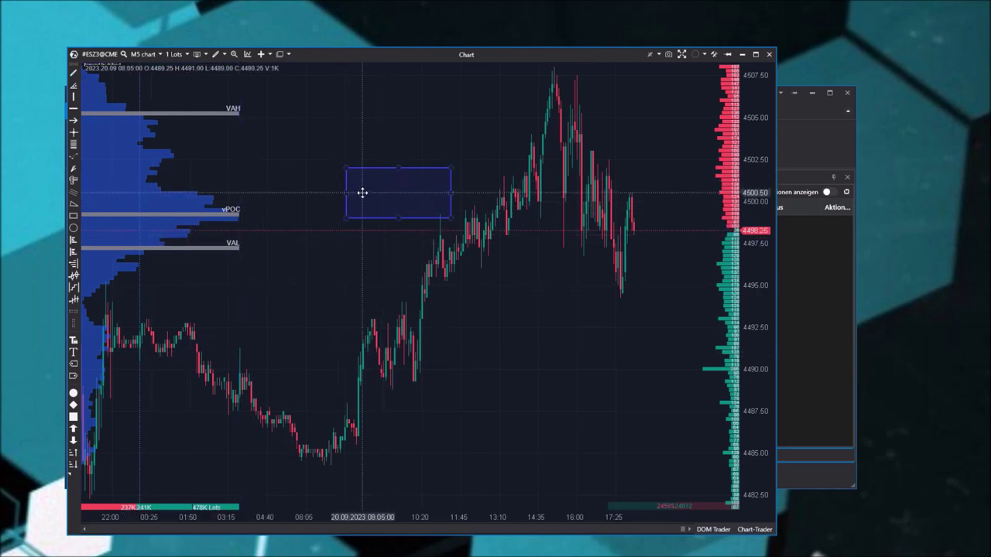
pyautogui.rightClick(362, 192)
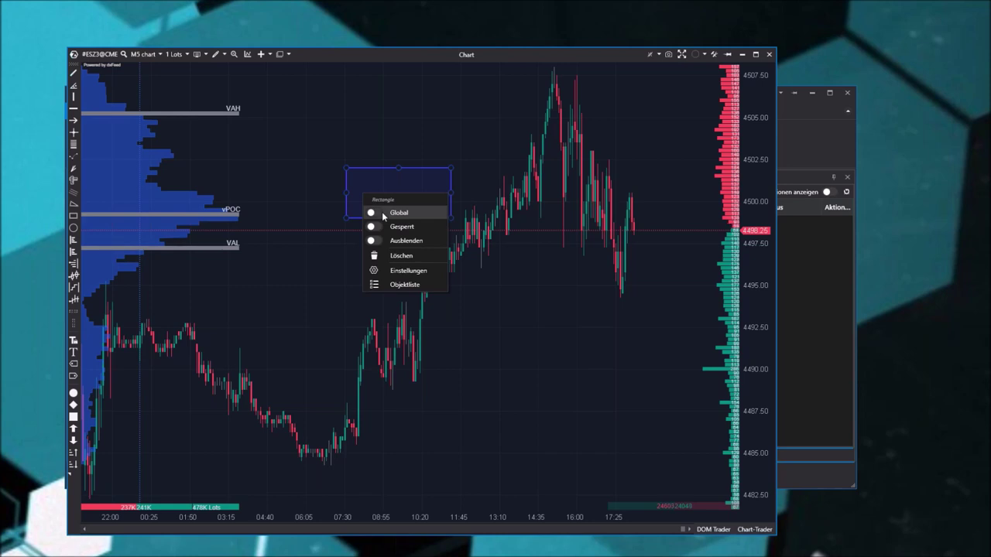
pyautogui.click(584, 349)
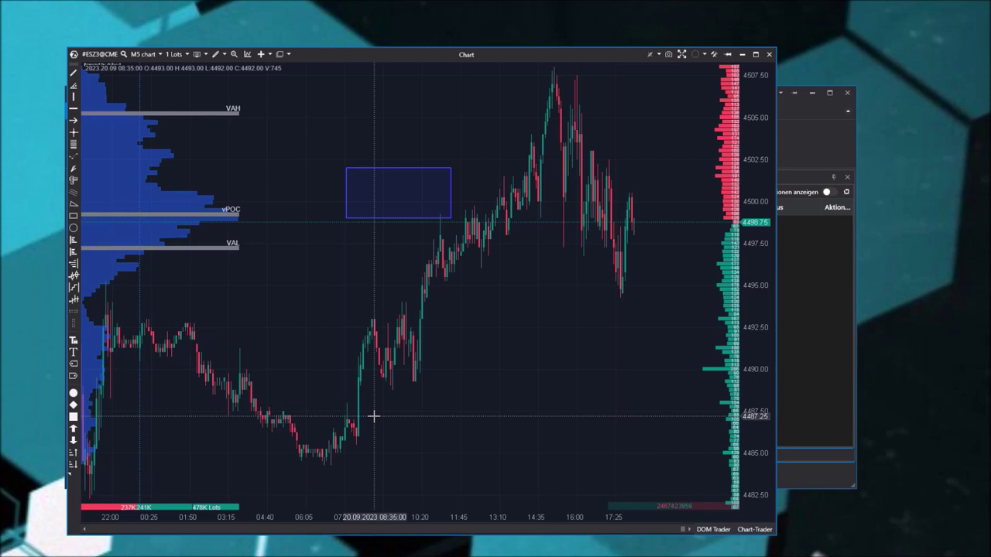
# Move the rectangle higher and further right on the chart, between about 4501.50 and 4504.50
pyautogui.click(221, 54)
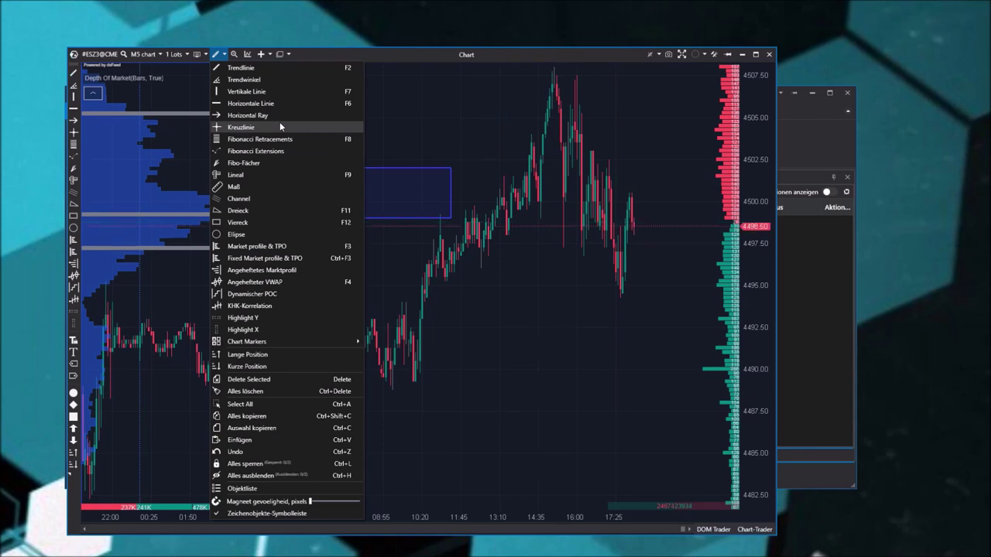
pyautogui.click(320, 127)
pyautogui.click(392, 185)
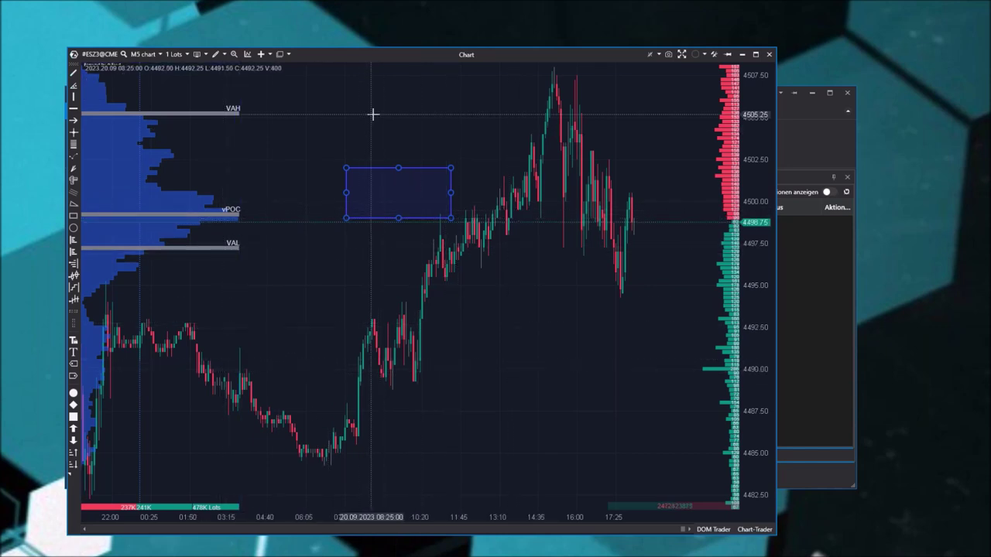
pyautogui.moveTo(384, 194); pyautogui.dragTo(408, 221)
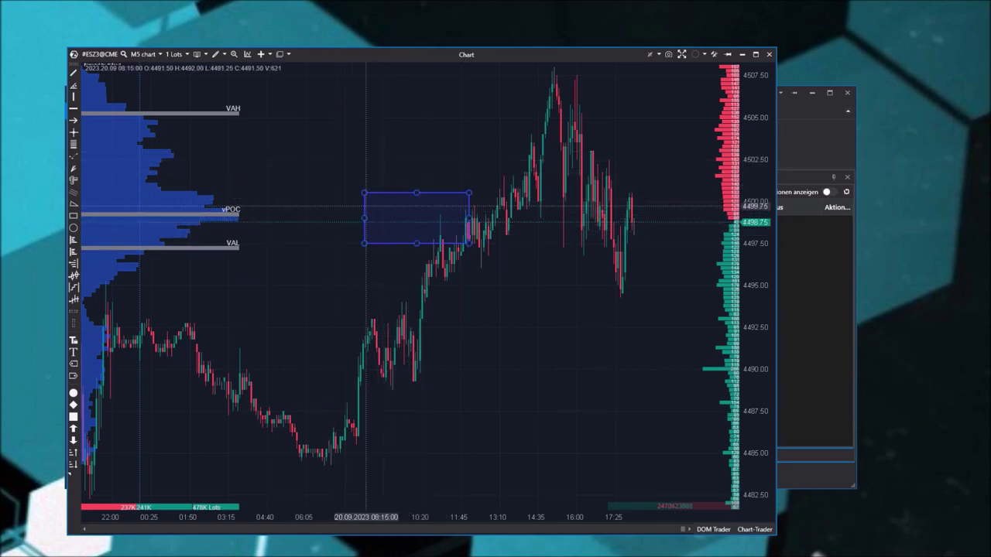
pyautogui.moveTo(398, 195); pyautogui.dragTo(425, 128)
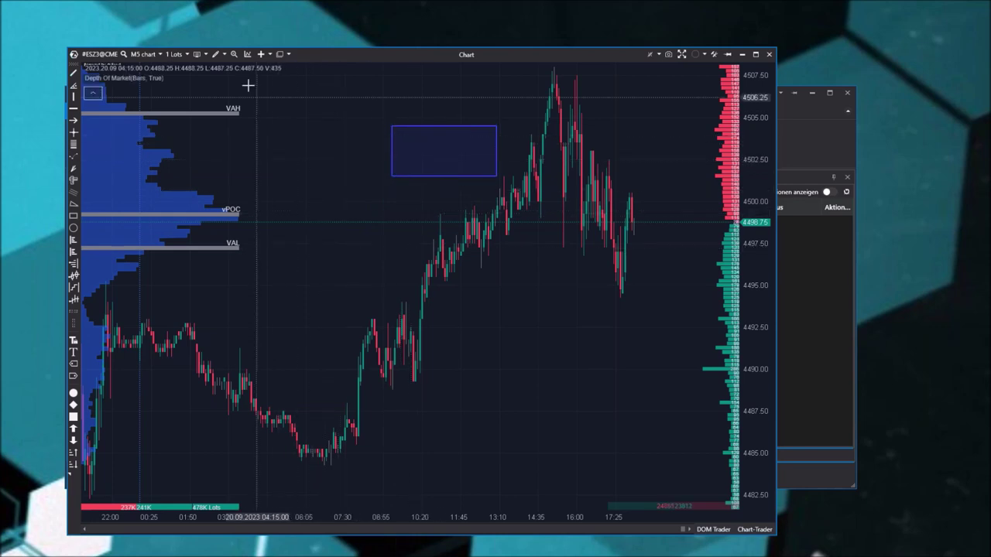
# Bring up the chart's list of drawing objects
pyautogui.click(222, 55)
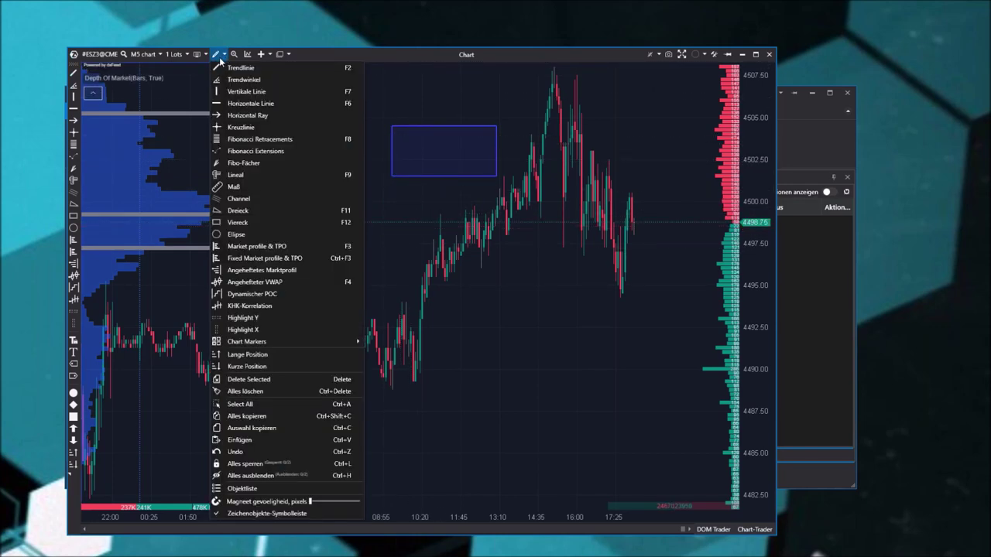